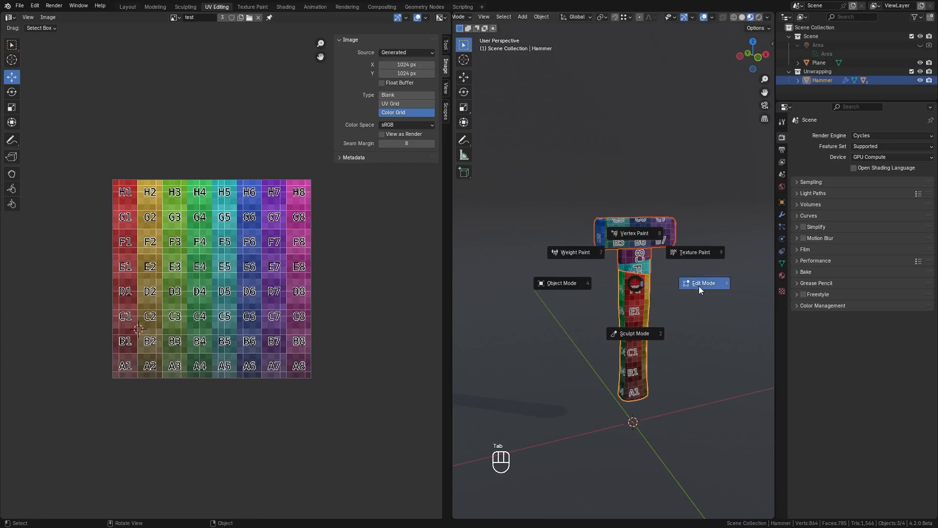
Enter Edit Mode with the whole hammer selected, and turn on UV sync selection with face select mode.
{"action": "left_click", "coordinate": [704, 283]}
{"action": "key", "text": "a"}
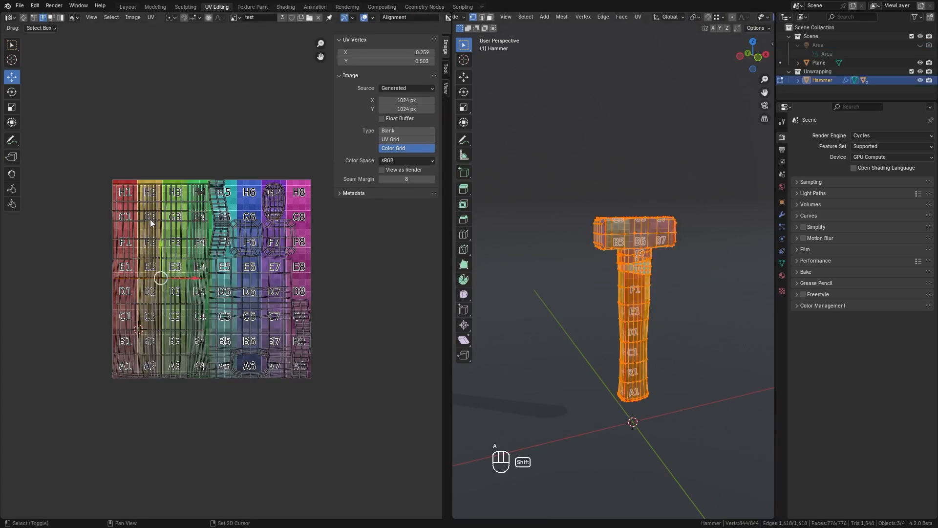
{"action": "middle_click_drag", "start_coordinate": [150, 220], "coordinate": [144, 239], "text": "shift"}
{"action": "scroll", "coordinate": [229, 277], "scroll_direction": "up", "scroll_amount": 2}
{"action": "middle_click_drag", "start_coordinate": [228, 288], "coordinate": [213, 255], "text": "shift"}
{"action": "scroll", "coordinate": [213, 256], "scroll_direction": "down", "scroll_amount": 1}
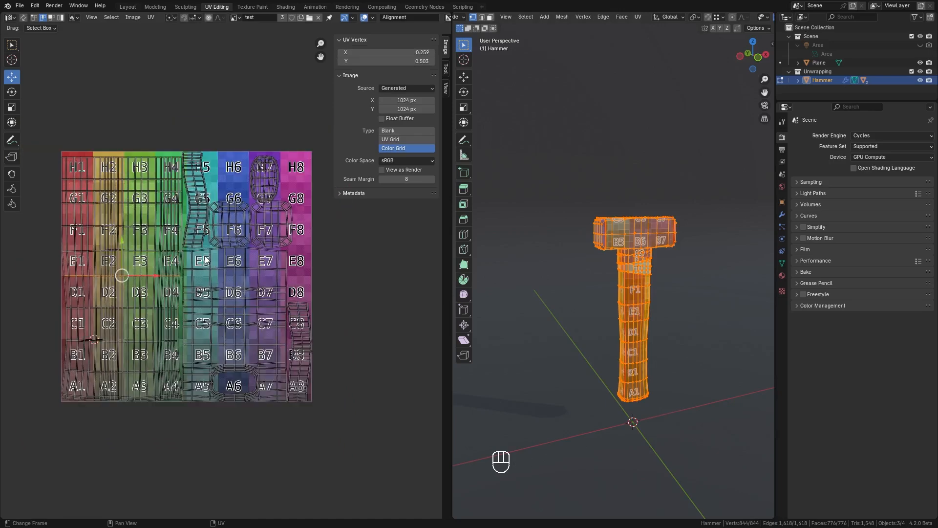
{"action": "left_click", "coordinate": [23, 16]}
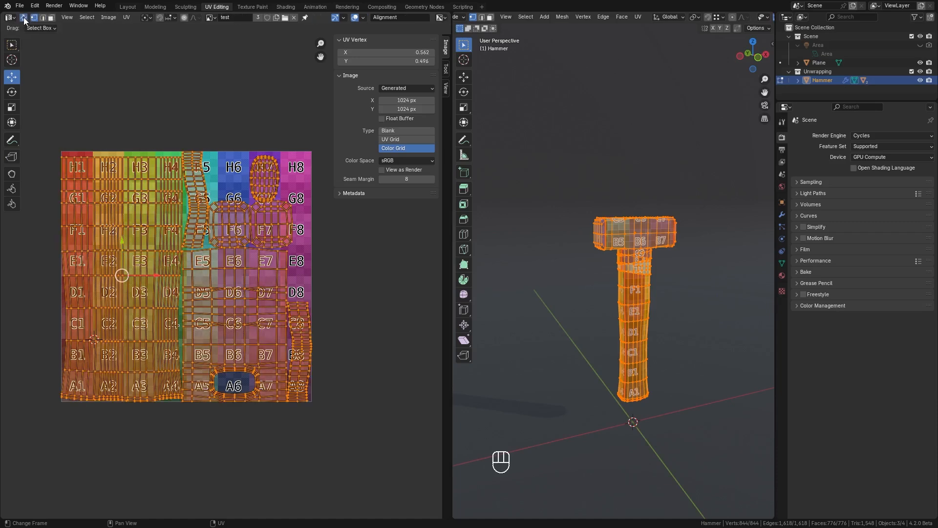
{"action": "left_click", "coordinate": [51, 18]}
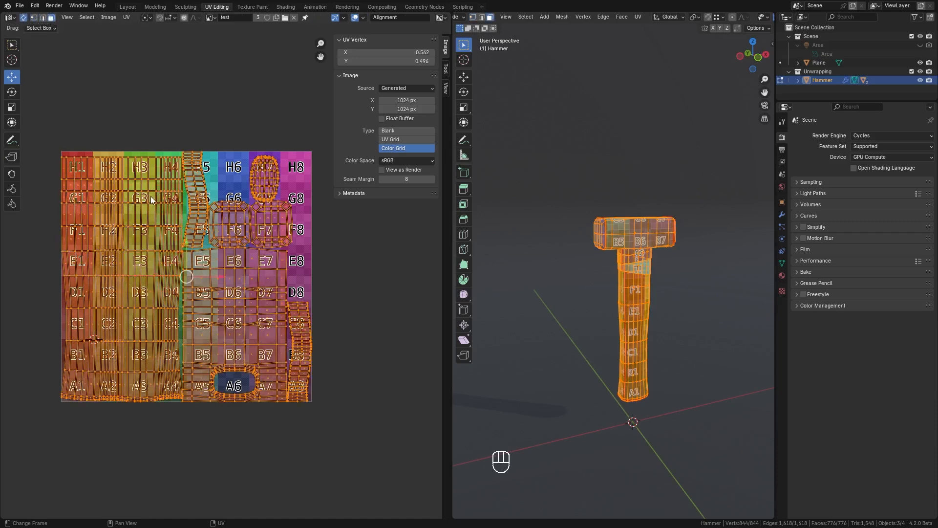
Circle-select patches of faces on the handle's UV island and on the head's UV island in the UV editor.
{"action": "left_click", "coordinate": [150, 204]}
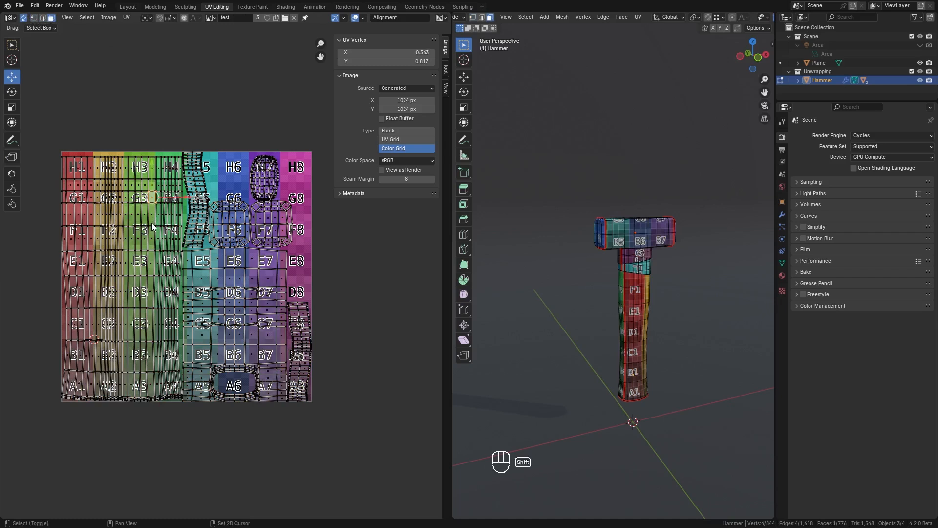
{"action": "left_click", "coordinate": [151, 222], "text": "shift"}
{"action": "left_click", "coordinate": [147, 249], "text": "shift"}
{"action": "key", "text": "c"}
{"action": "left_click_drag", "start_coordinate": [146, 207], "coordinate": [133, 211]}
{"action": "mouse_move", "coordinate": [142, 280]}
{"action": "left_mouse_down"}
{"action": "mouse_move", "coordinate": [134, 291]}
{"action": "mouse_move", "coordinate": [124, 272]}
{"action": "left_mouse_up"}
{"action": "right_click", "coordinate": [124, 271]}
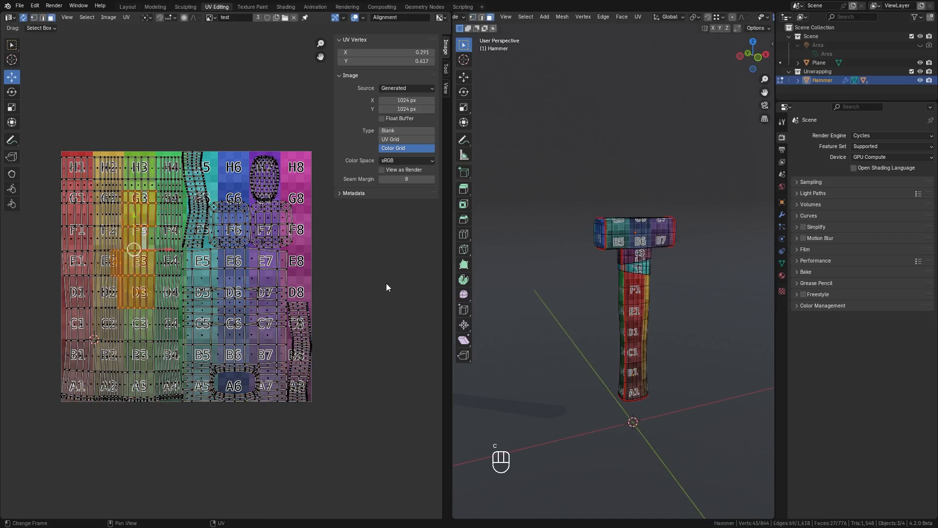
{"action": "middle_click_drag", "start_coordinate": [585, 301], "coordinate": [503, 300]}
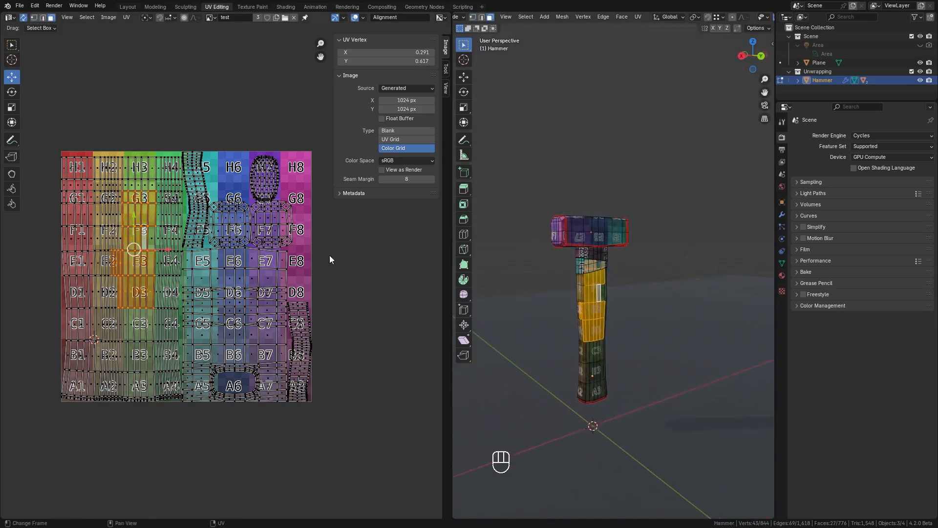
{"action": "key", "text": "c"}
{"action": "mouse_move", "coordinate": [229, 277]}
{"action": "left_mouse_down"}
{"action": "mouse_move", "coordinate": [234, 314]}
{"action": "mouse_move", "coordinate": [260, 324]}
{"action": "left_mouse_up"}
{"action": "right_click", "coordinate": [259, 325]}
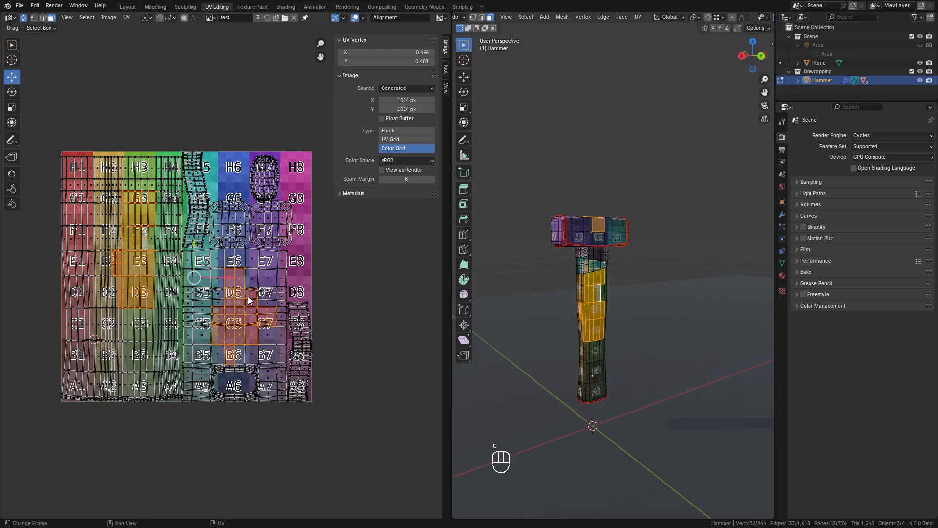
Turn off UV sync selection and select the handle's linked faces on the model along with all their UVs.
{"action": "key", "text": "a"}
{"action": "key", "text": "a"}
{"action": "left_click", "coordinate": [23, 17]}
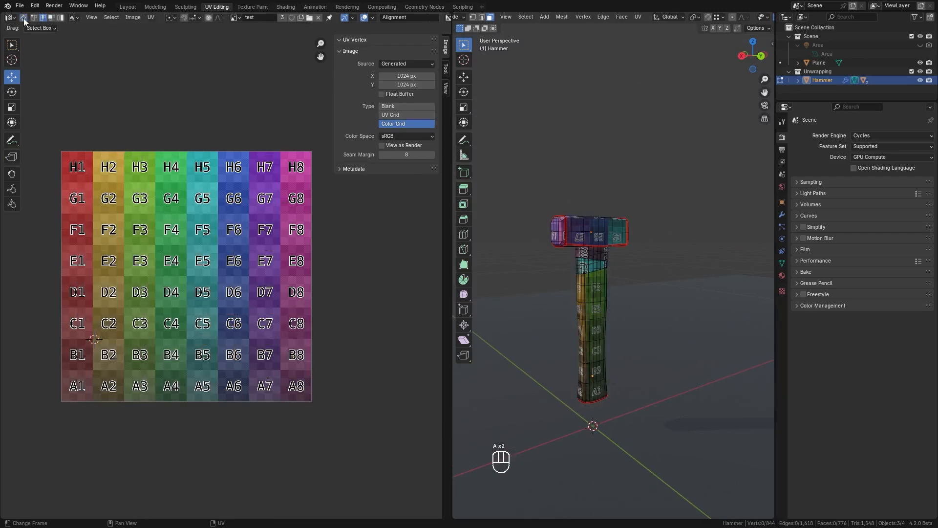
{"action": "left_click", "coordinate": [588, 291]}
{"action": "key", "text": "ctrl+l"}
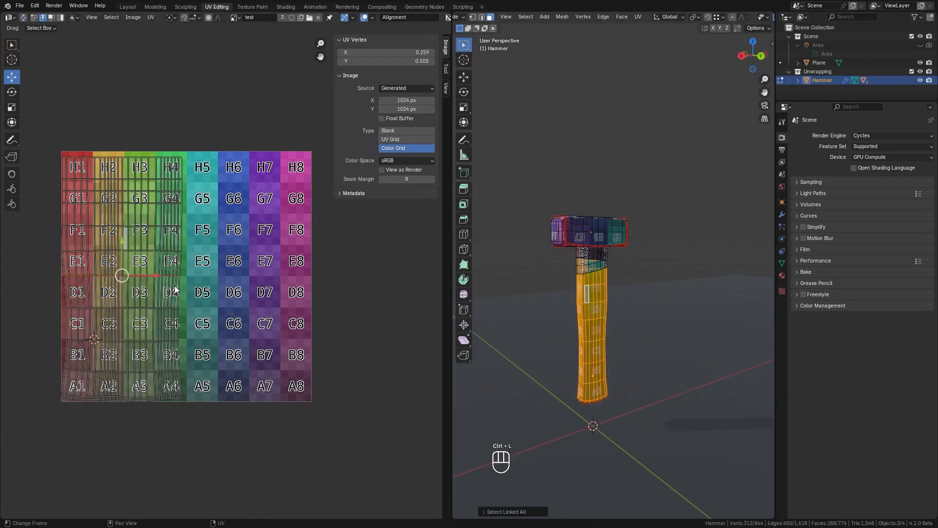
{"action": "key", "text": "a"}
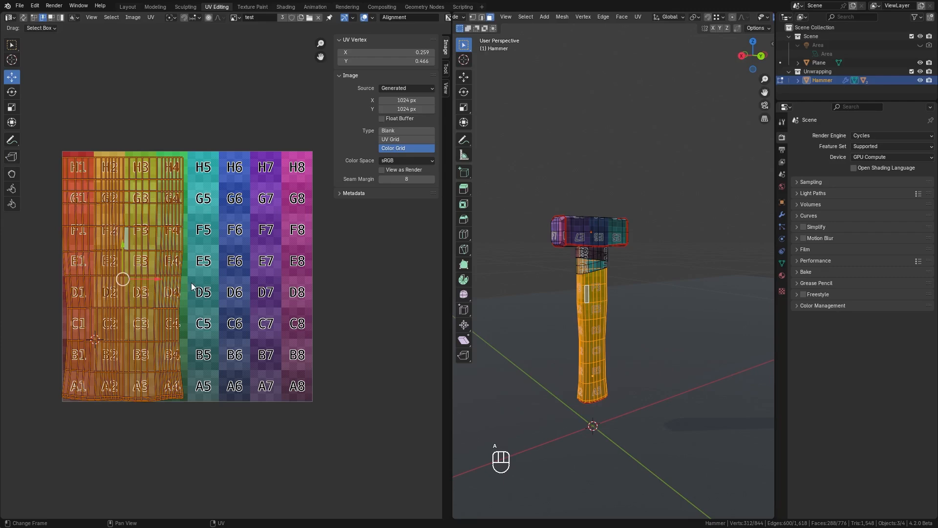
Try moving the handle's UV island.
{"action": "key", "text": "g"}
{"action": "right_click", "coordinate": [199, 276]}
{"action": "left_click", "coordinate": [93, 128]}
{"action": "key", "text": "a"}
{"action": "key", "text": "a"}
Turn UV sync selection back on and run Select Overlap on the UVs.
{"action": "left_click", "coordinate": [24, 17]}
{"action": "left_click", "coordinate": [87, 17]}
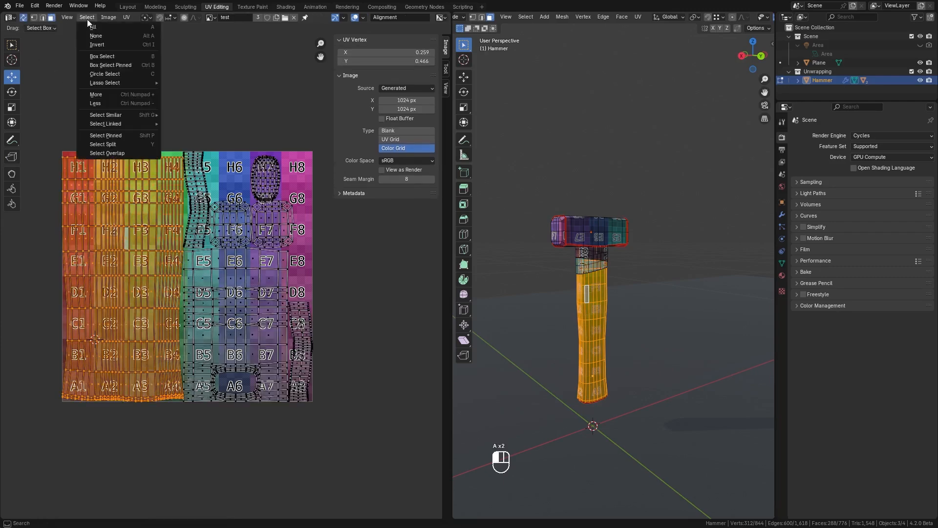
{"action": "left_click", "coordinate": [115, 153]}
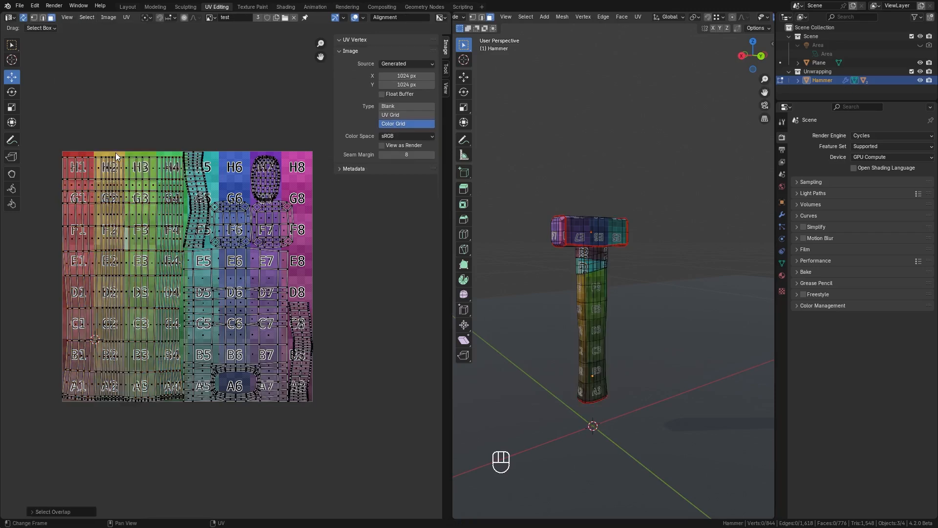
Move the oval end-cap island near H7 down onto the island below, and run Select Overlap with nothing else selected.
{"action": "key", "text": "ctrl+l"}
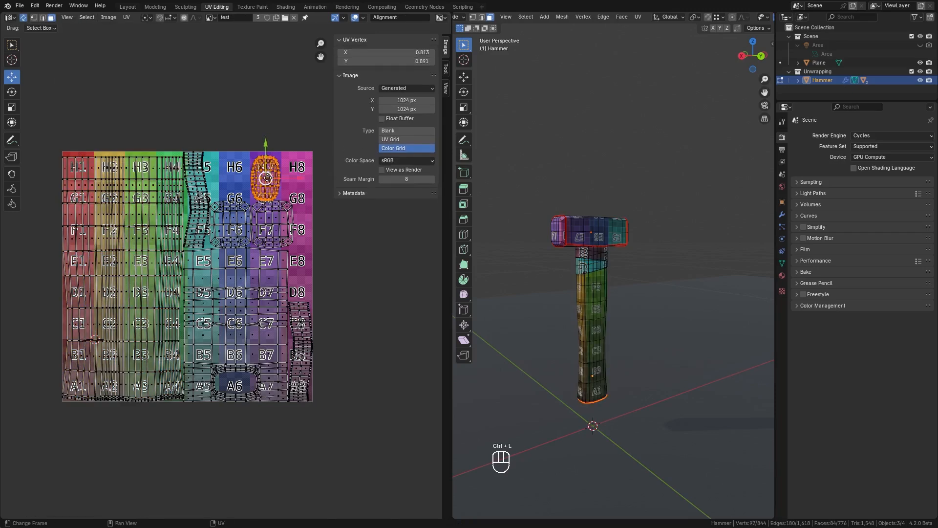
{"action": "key", "text": "g"}
{"action": "key", "text": "a"}
{"action": "key", "text": "a"}
{"action": "left_click", "coordinate": [87, 17]}
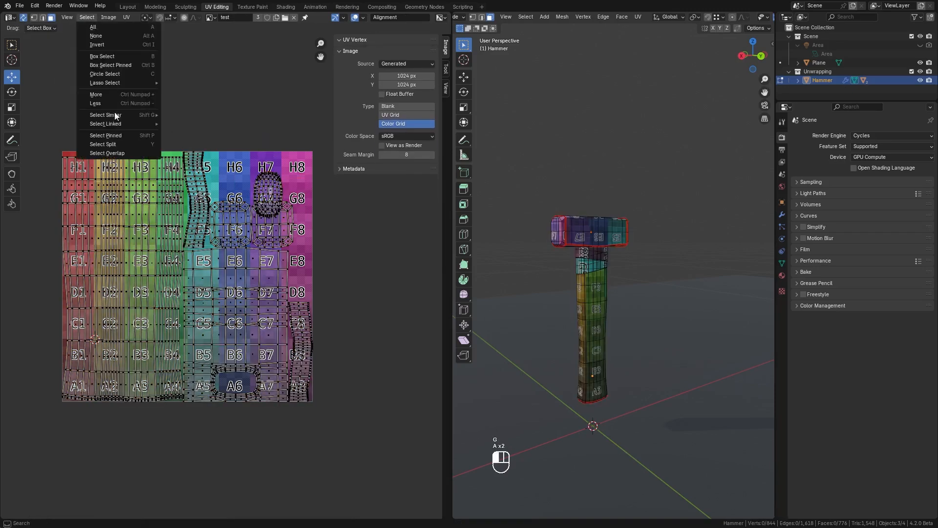
{"action": "left_click", "coordinate": [119, 152]}
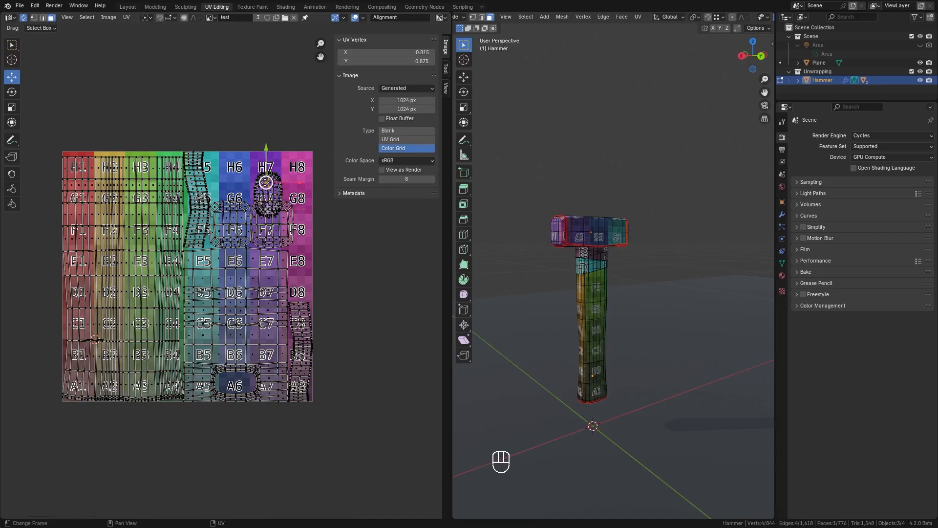
Select the whole oval end-cap island and move it back up to H7, clear of the island below.
{"action": "key", "text": "ctrl+l"}
{"action": "key", "text": "g"}
{"action": "left_click", "coordinate": [262, 164]}
Pin the UVs of the selected oval end-cap island.
{"action": "left_click", "coordinate": [109, 17]}
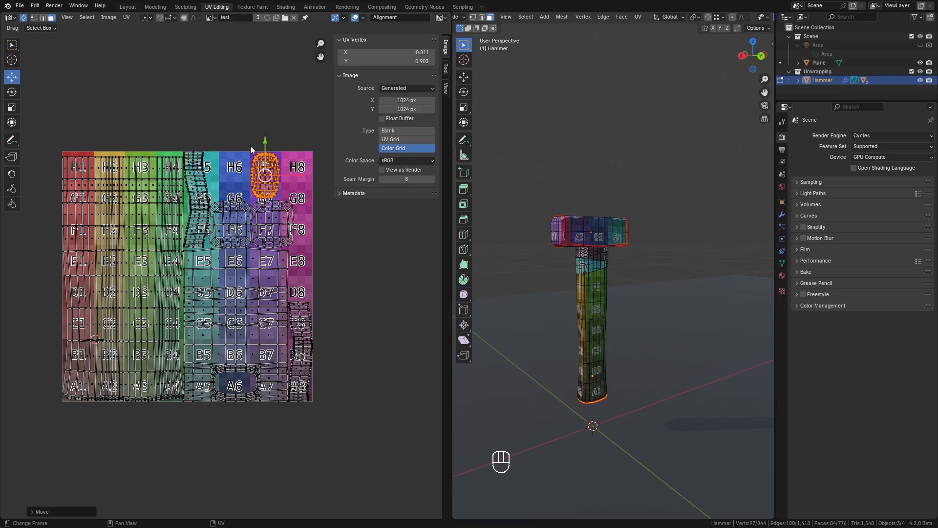
{"action": "left_click", "coordinate": [127, 17]}
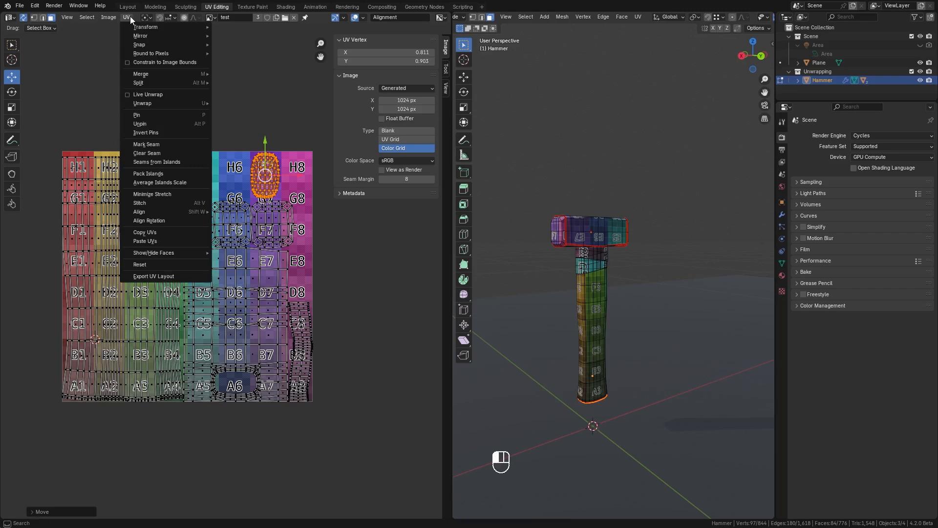
{"action": "mouse_move", "coordinate": [132, 30]}
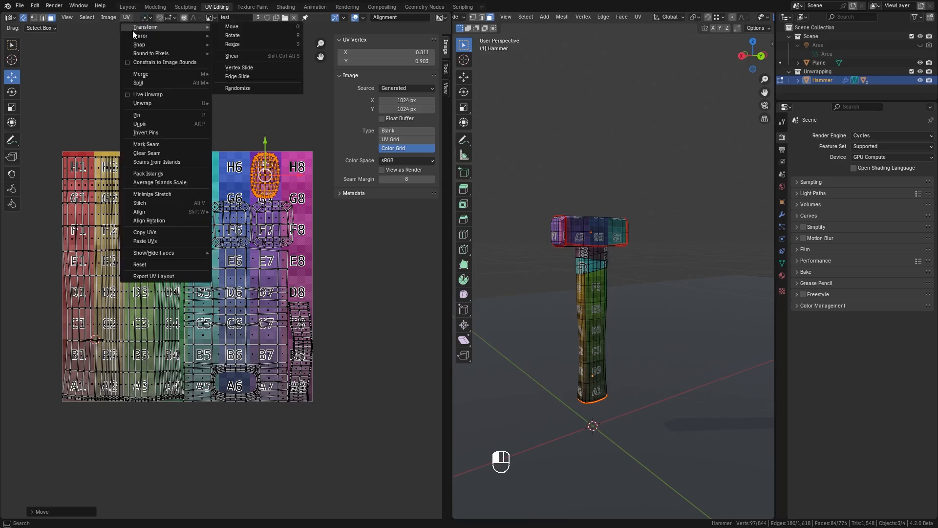
{"action": "mouse_move", "coordinate": [154, 54]}
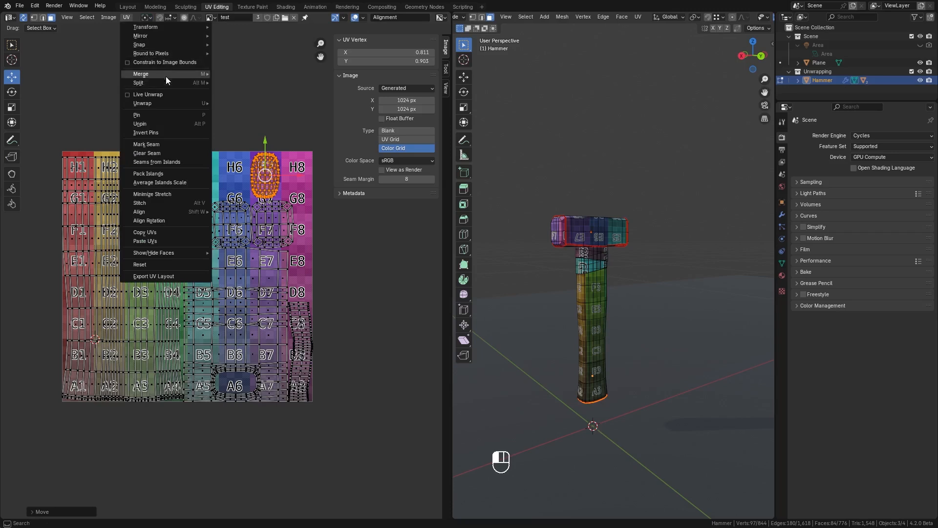
{"action": "mouse_move", "coordinate": [165, 75]}
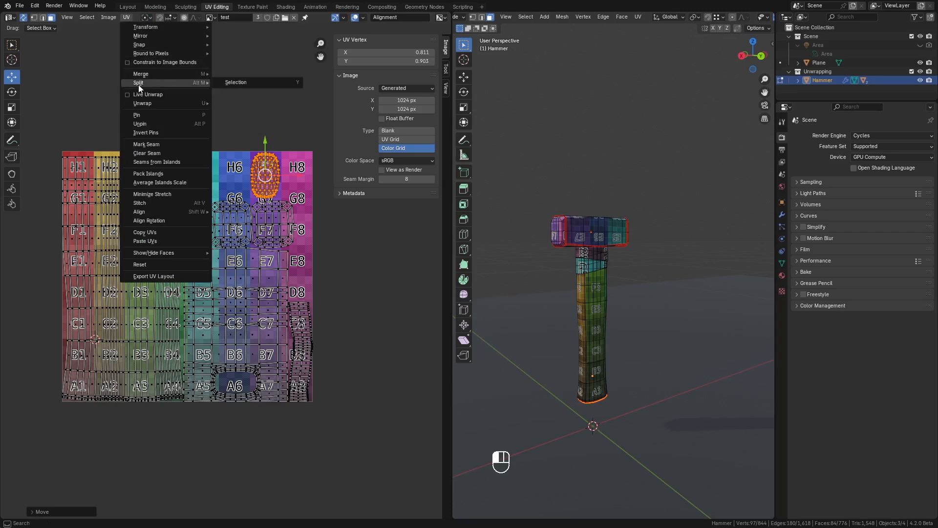
{"action": "left_click", "coordinate": [157, 114]}
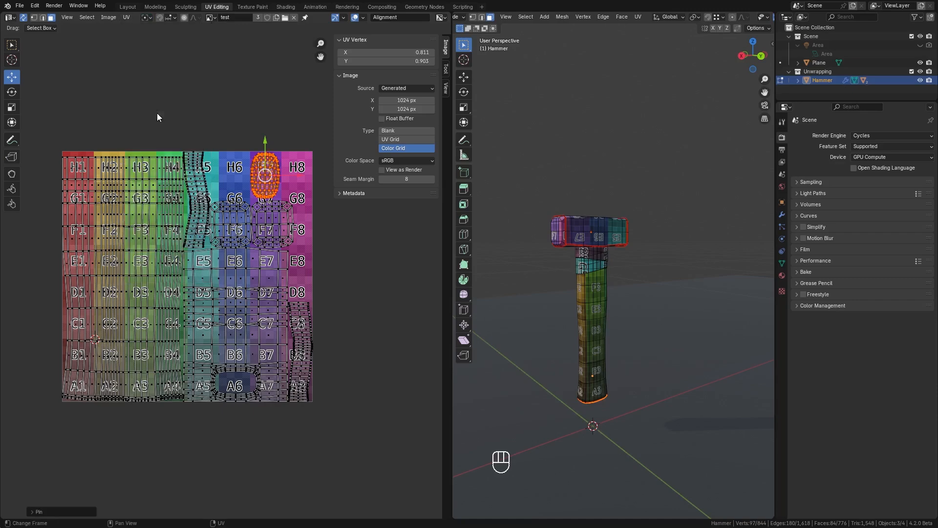
Inspect the pinned end-cap island up close and unpin its UVs.
{"action": "scroll", "coordinate": [286, 167], "scroll_direction": "up", "scroll_amount": 4}
{"action": "middle_click_drag", "start_coordinate": [285, 167], "coordinate": [199, 305]}
{"action": "scroll", "coordinate": [180, 333], "scroll_direction": "down", "scroll_amount": 7}
{"action": "scroll", "coordinate": [184, 247], "scroll_direction": "up", "scroll_amount": 3}
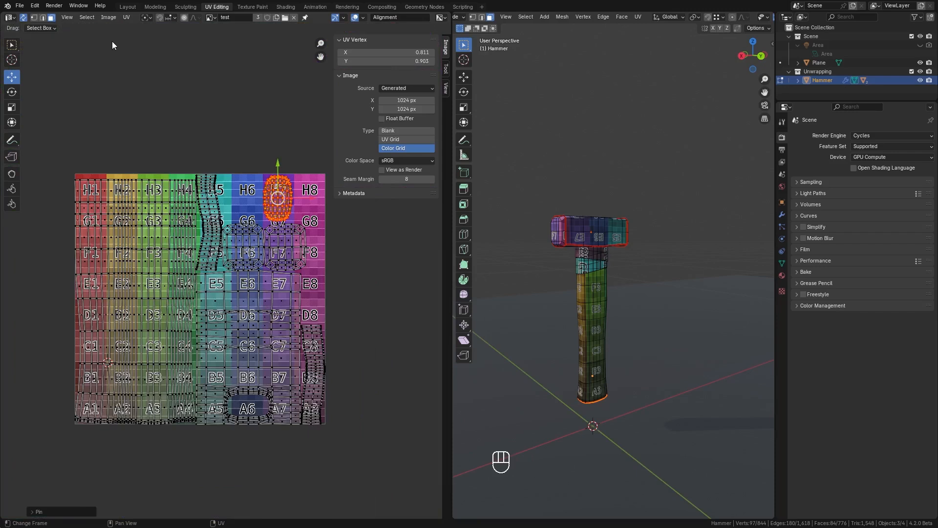
{"action": "key", "text": "ctrl+p"}
{"action": "key", "text": "alt+p"}
Select all UV islands and apply Minimize Stretch to them.
{"action": "left_click", "coordinate": [124, 17]}
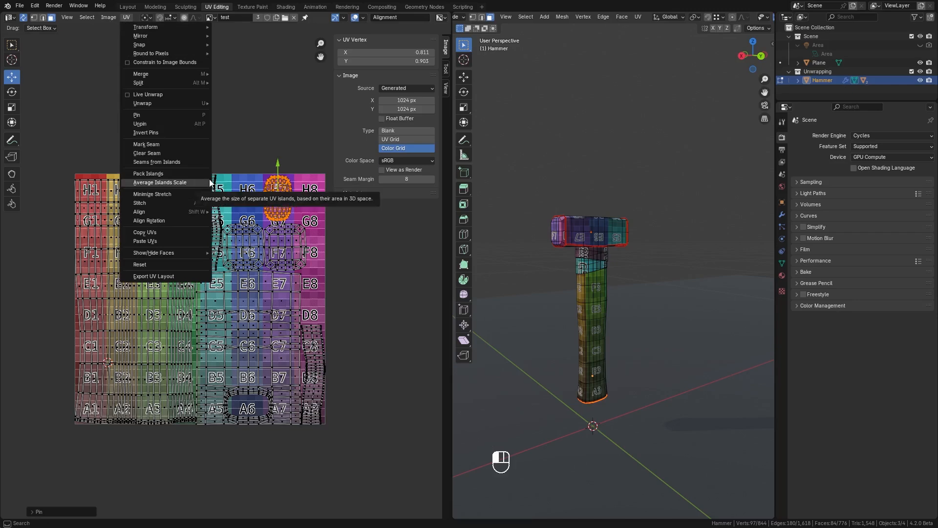
{"action": "left_click", "coordinate": [161, 182]}
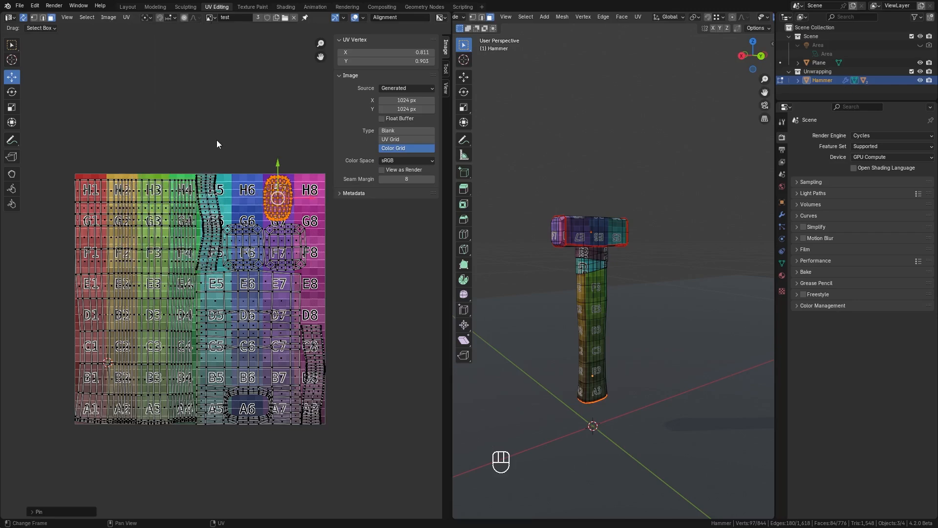
{"action": "key", "text": "a"}
{"action": "left_click", "coordinate": [126, 18]}
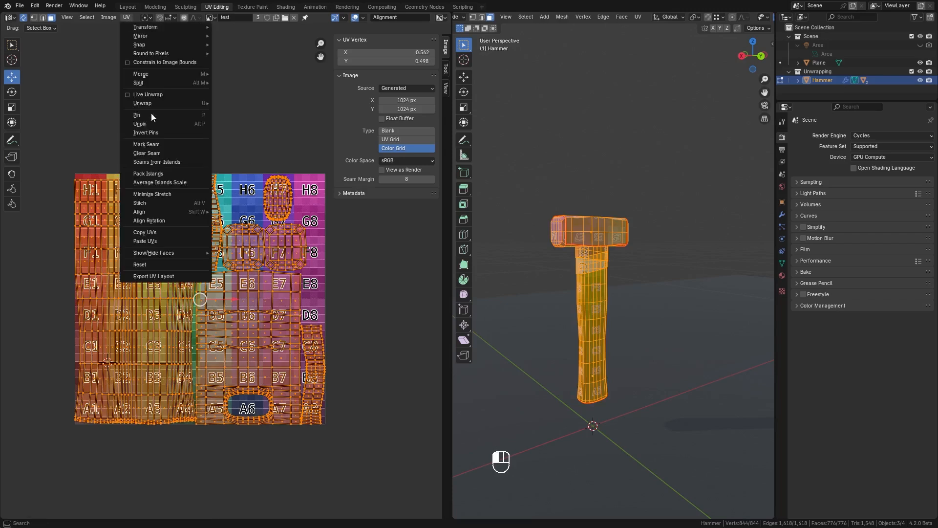
{"action": "left_click", "coordinate": [159, 194]}
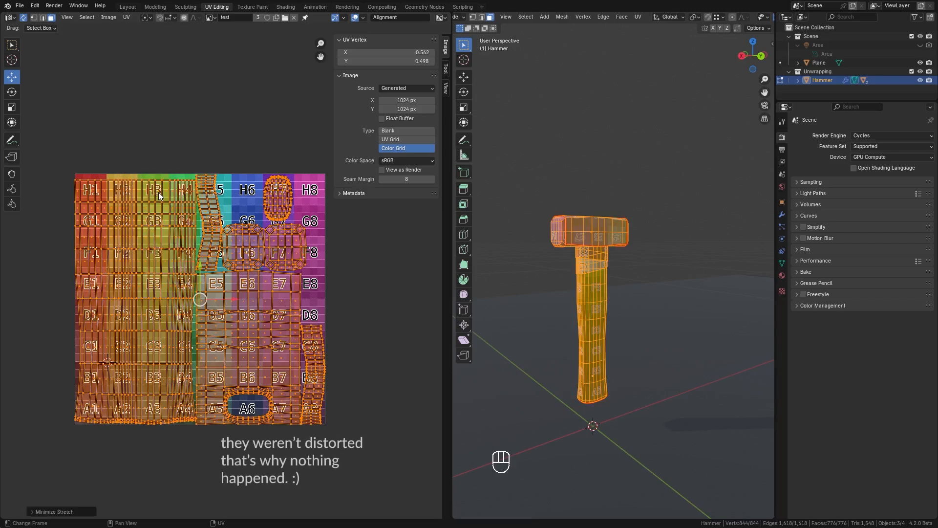
Select the handle's crosswise edge loop along row F in the UV editor and apply Align Horizontally.
{"action": "left_click", "coordinate": [126, 17]}
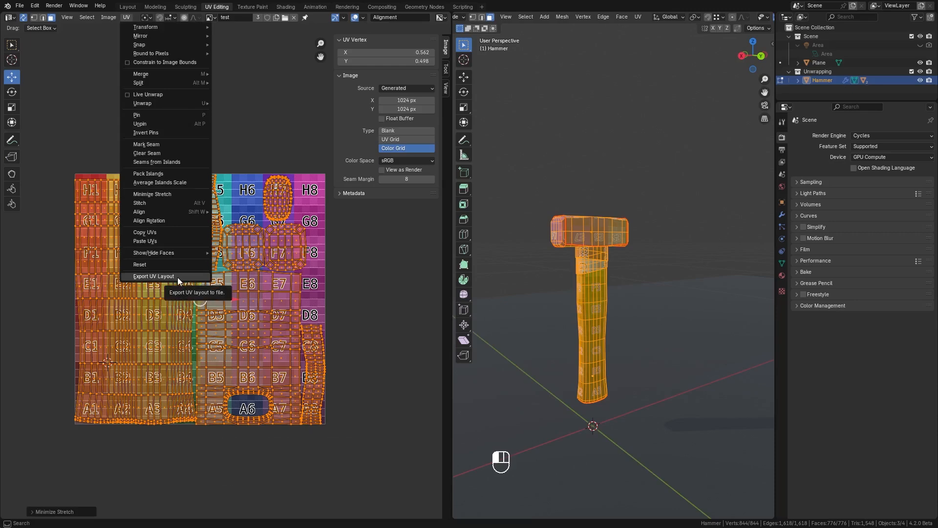
{"action": "left_click", "coordinate": [236, 137]}
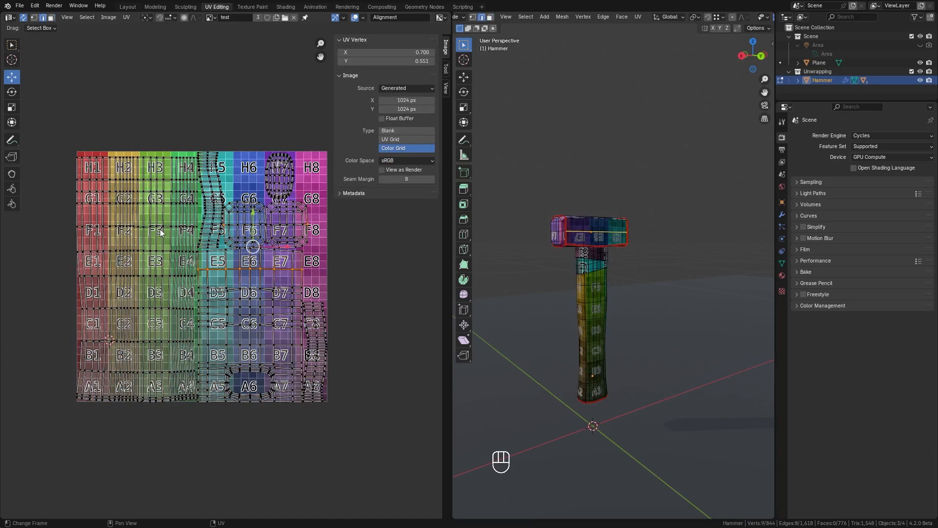
{"action": "scroll", "coordinate": [157, 226], "scroll_direction": "up", "scroll_amount": 2}
{"action": "left_click", "coordinate": [90, 201], "text": "alt"}
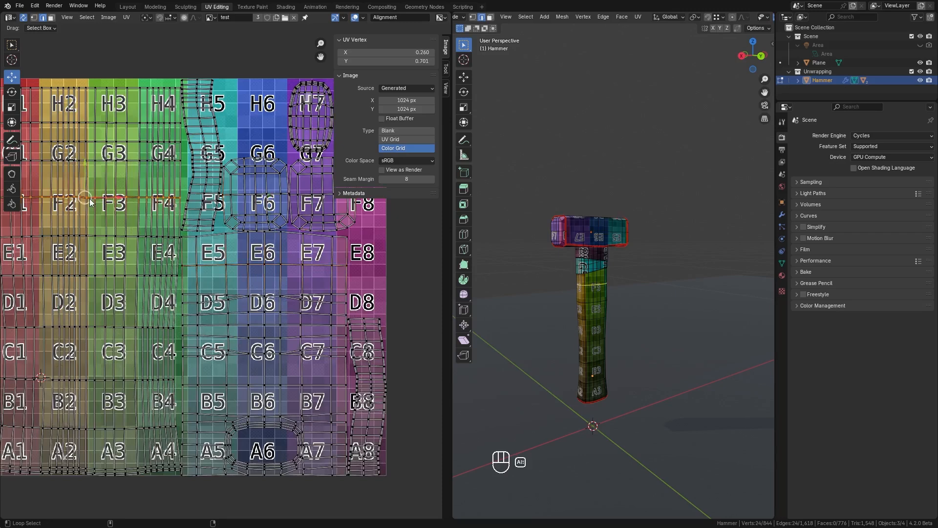
{"action": "middle_click_drag", "start_coordinate": [97, 174], "coordinate": [141, 238]}
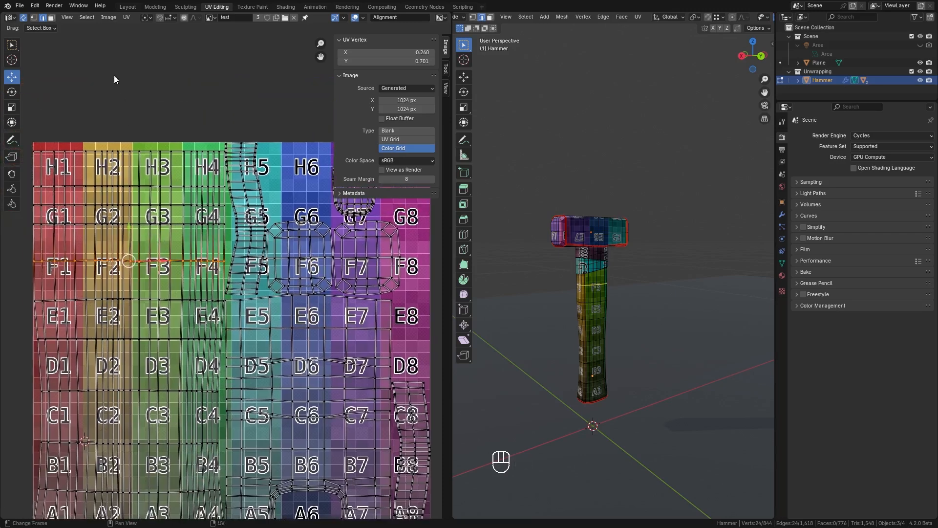
{"action": "left_click", "coordinate": [126, 17]}
{"action": "mouse_move", "coordinate": [163, 213]}
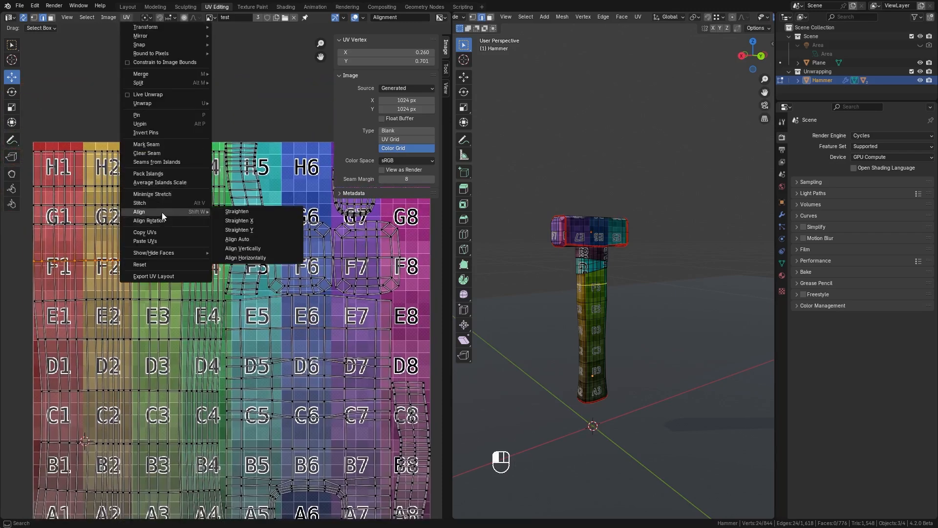
{"action": "left_click", "coordinate": [245, 257]}
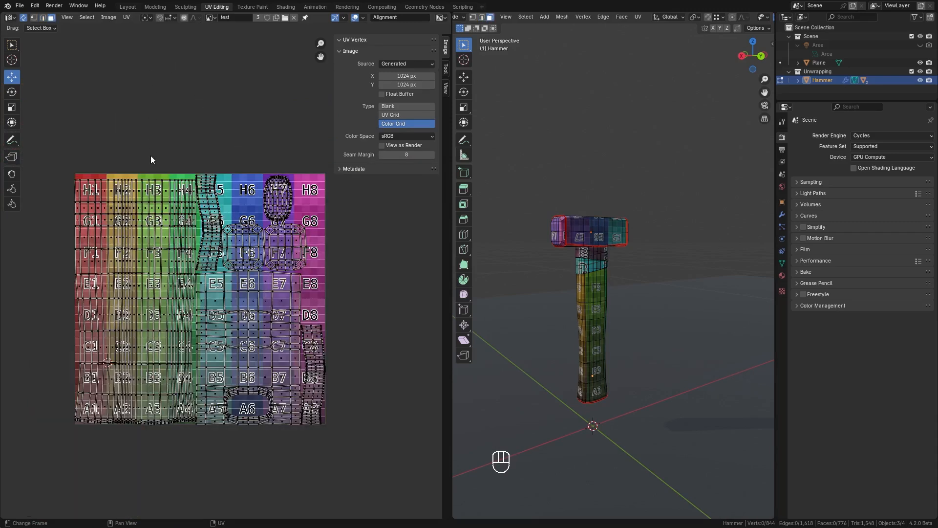
Select all UVs and examine the available pivot point options for the UV editor.
{"action": "key", "text": "a"}
{"action": "left_click", "coordinate": [146, 18]}
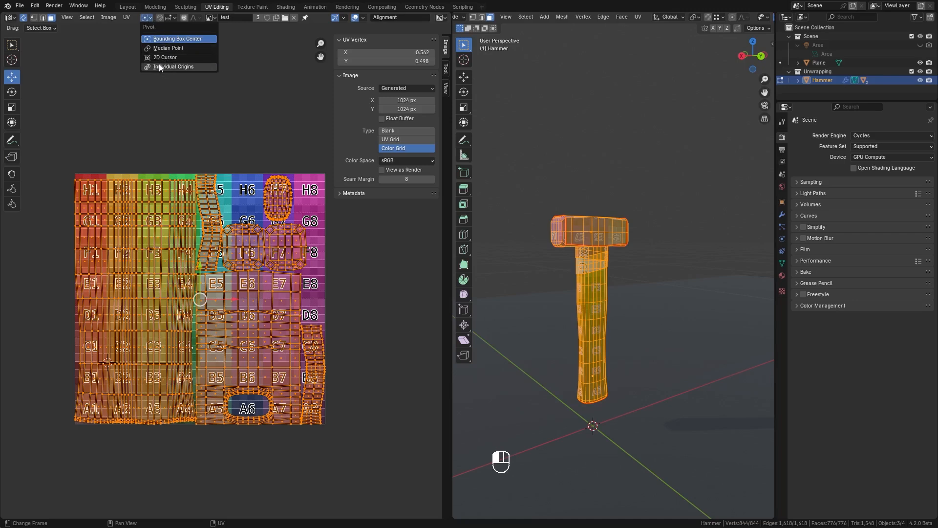
{"action": "left_click", "coordinate": [239, 40]}
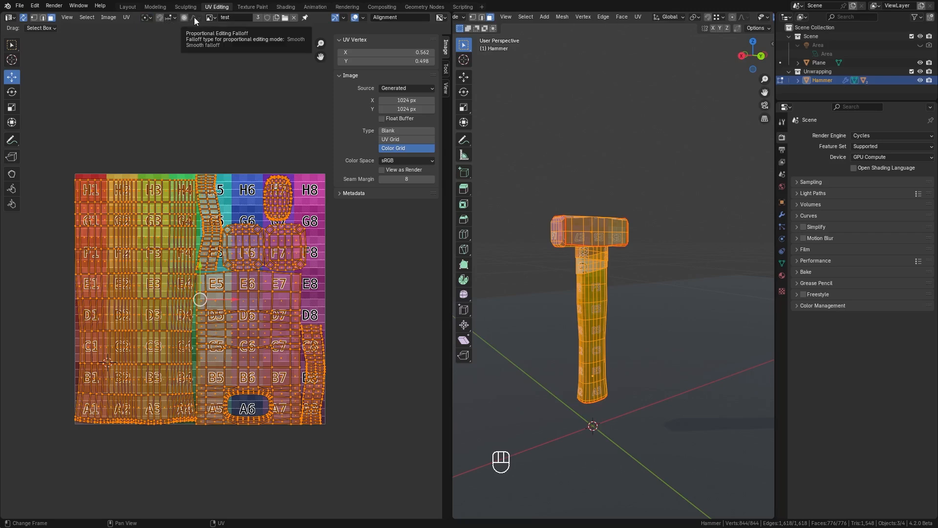
Turn on the UV Stretch overlay with the Angle display type in the UV editor.
{"action": "middle_click_drag", "start_coordinate": [231, 55], "coordinate": [215, 56]}
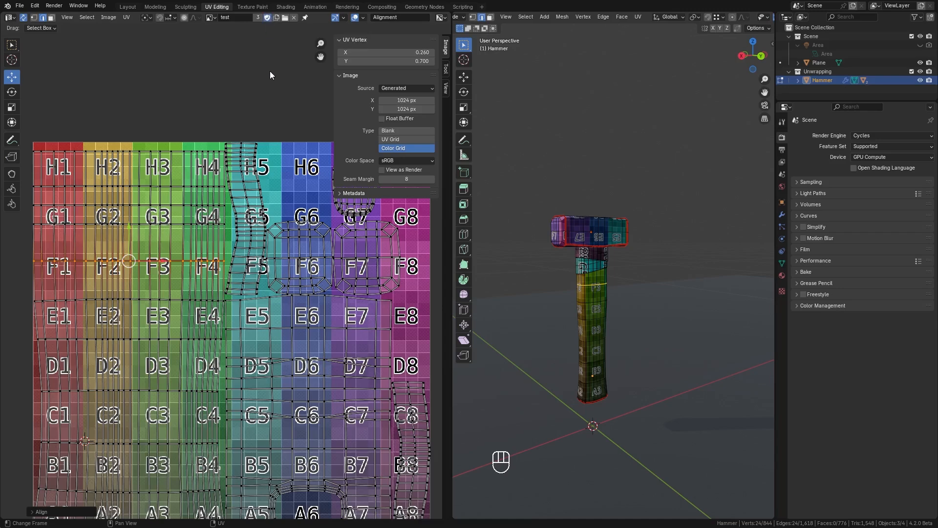
{"action": "scroll", "coordinate": [268, 78], "scroll_direction": "down", "scroll_amount": 1}
{"action": "scroll", "coordinate": [240, 175], "scroll_direction": "down", "scroll_amount": 2}
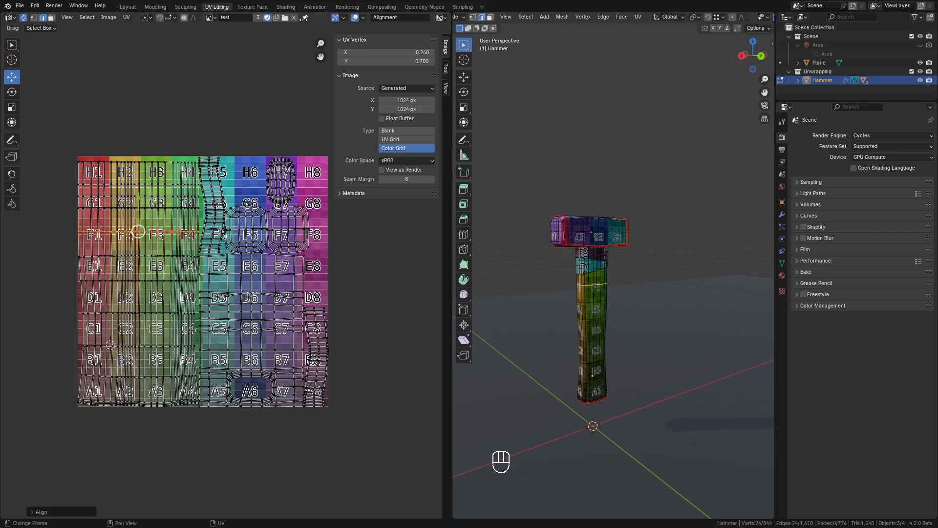
{"action": "left_click", "coordinate": [363, 19]}
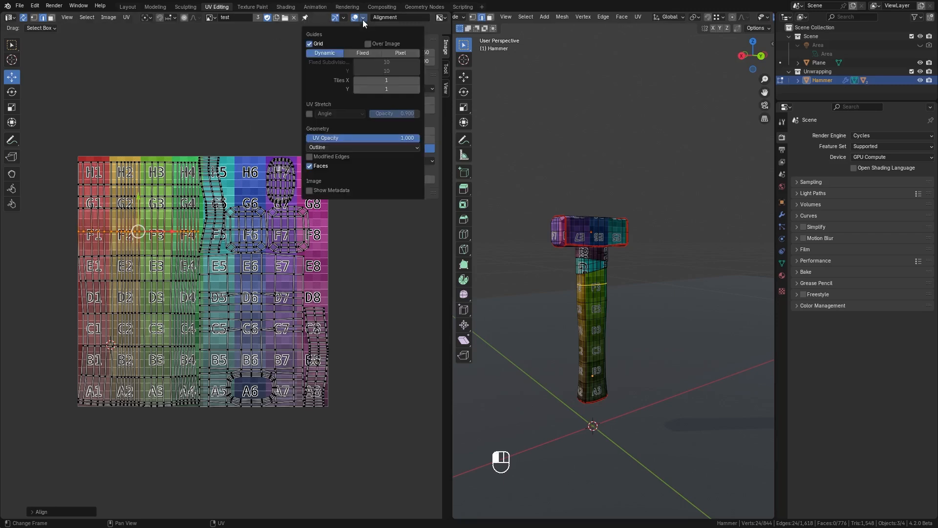
{"action": "left_click", "coordinate": [309, 113]}
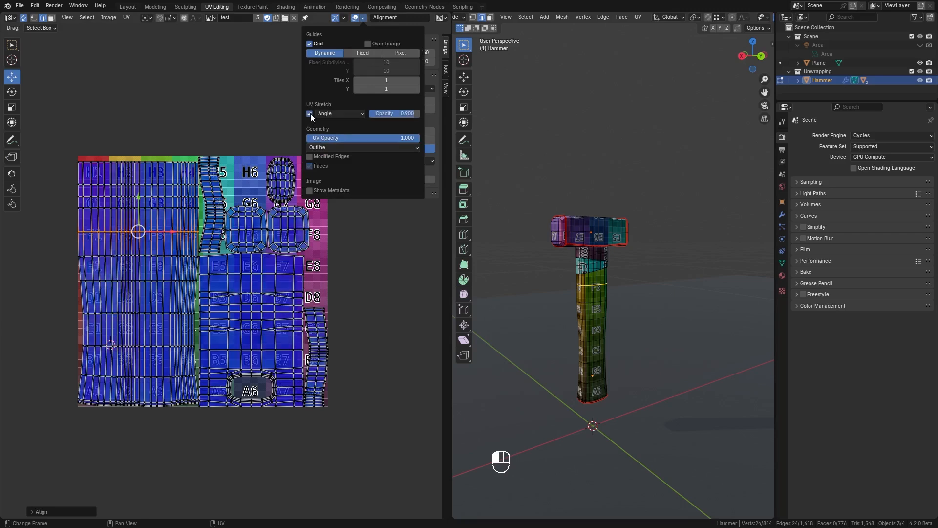
Try a 2 by 2 tile grid and a lower UV opacity in the overlay settings, restoring each one's original value.
{"action": "left_click", "coordinate": [417, 80]}
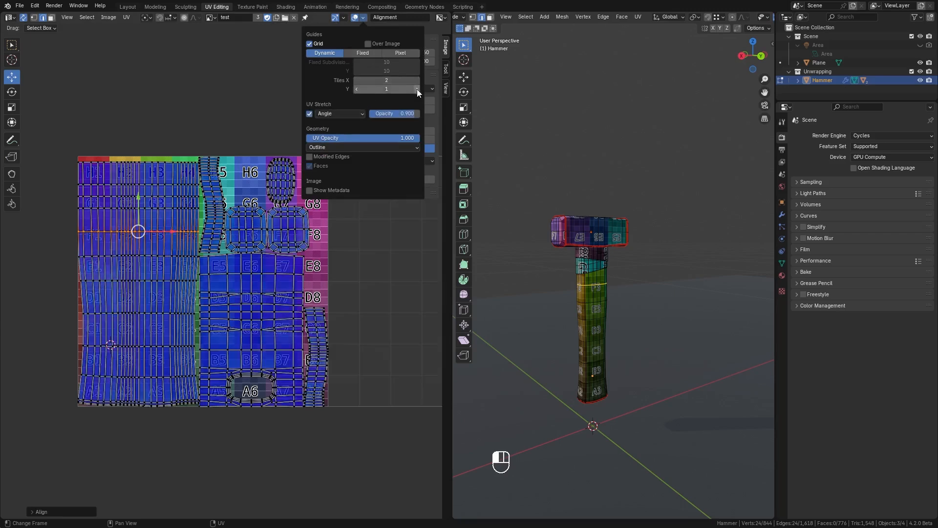
{"action": "left_click", "coordinate": [417, 87]}
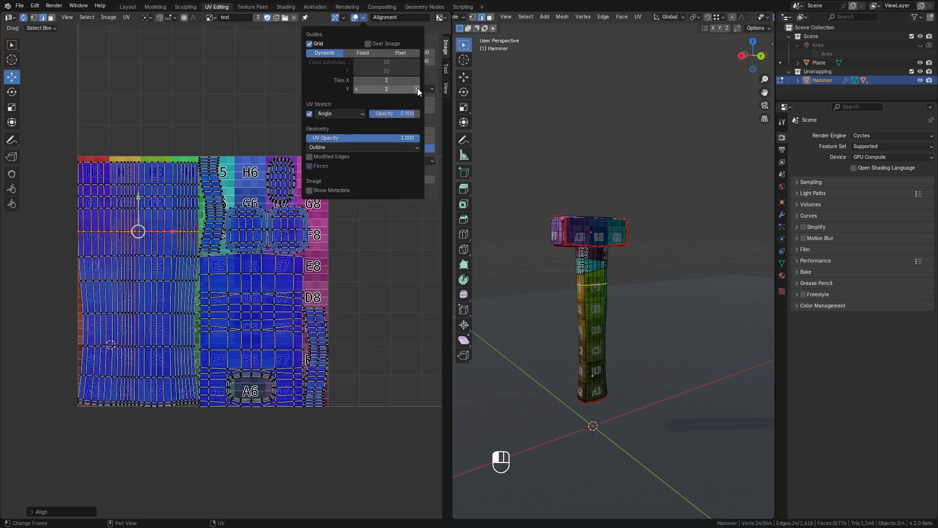
{"action": "left_click", "coordinate": [357, 89]}
{"action": "left_click", "coordinate": [356, 81]}
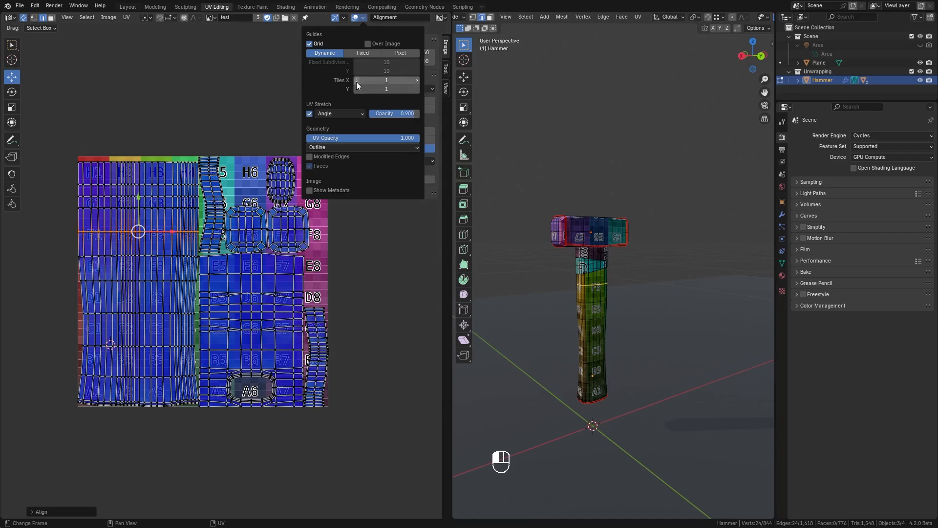
{"action": "left_click_drag", "start_coordinate": [347, 138], "coordinate": [312, 138]}
{"action": "left_click_drag", "start_coordinate": [383, 137], "coordinate": [421, 137]}
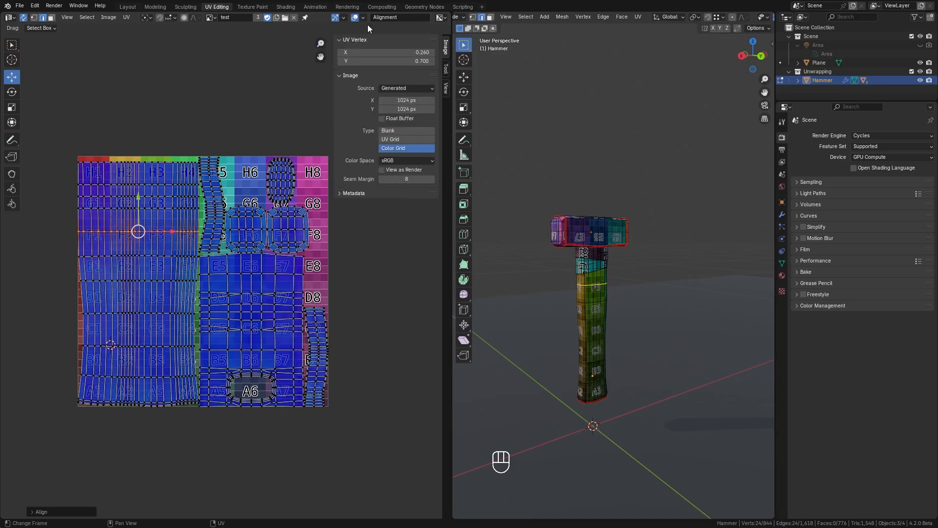
Check the list of available UV maps, and hide and reshow the UV editor's sidebar and toolbar.
{"action": "left_click", "coordinate": [421, 17]}
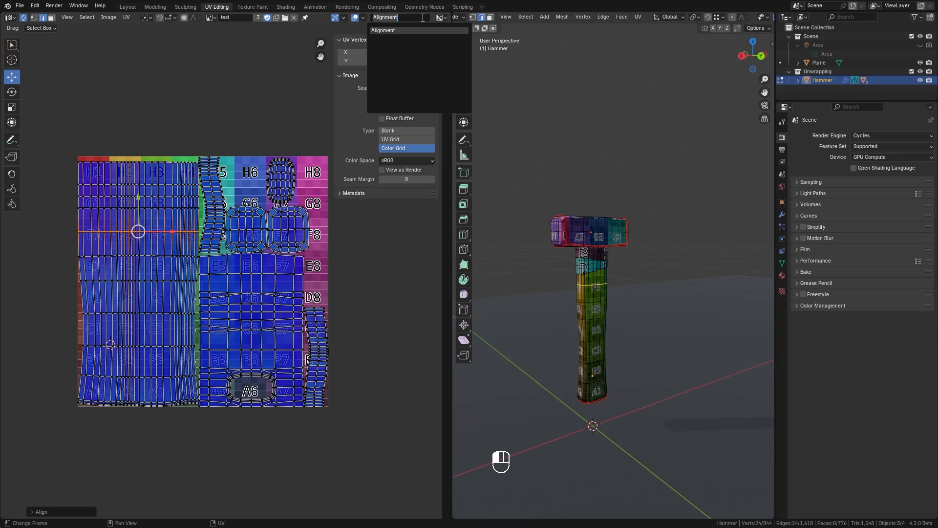
{"action": "left_click", "coordinate": [305, 70]}
{"action": "key", "text": "n"}
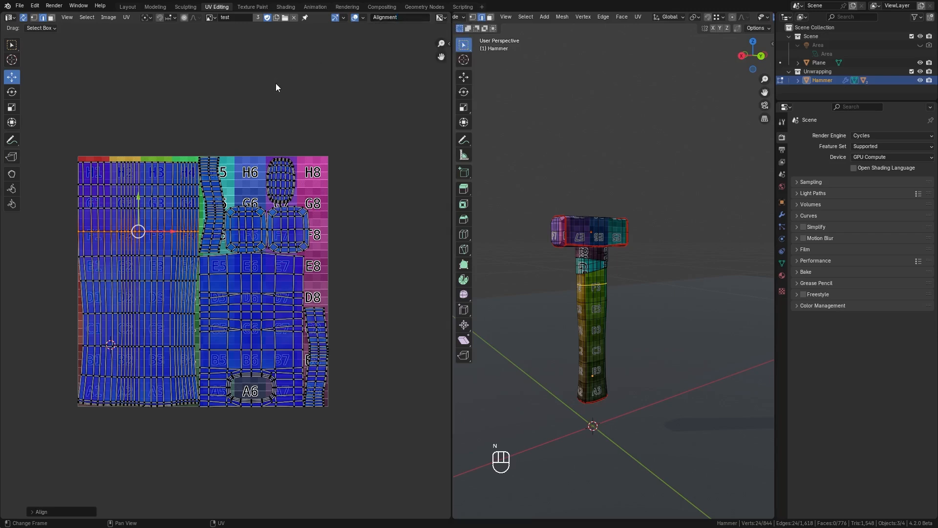
{"action": "key", "text": "n"}
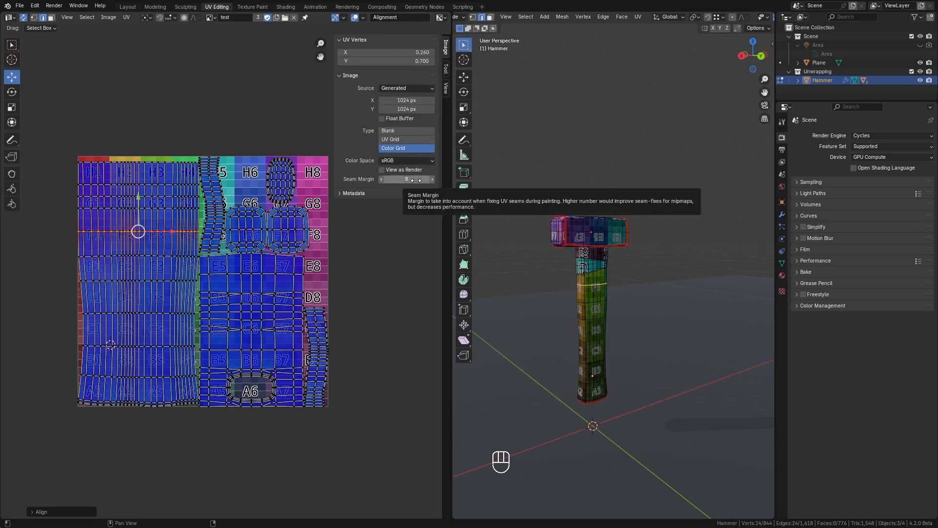
{"action": "key", "text": "t"}
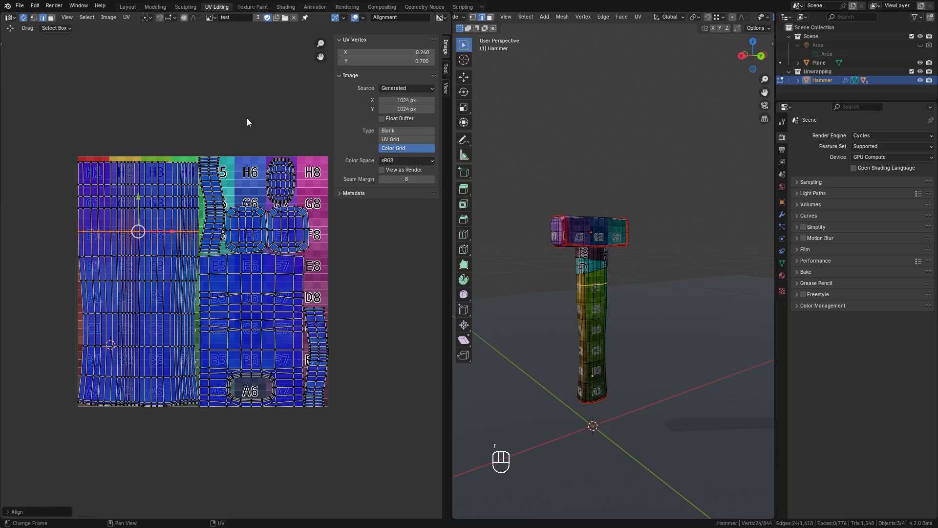
{"action": "key", "text": "t"}
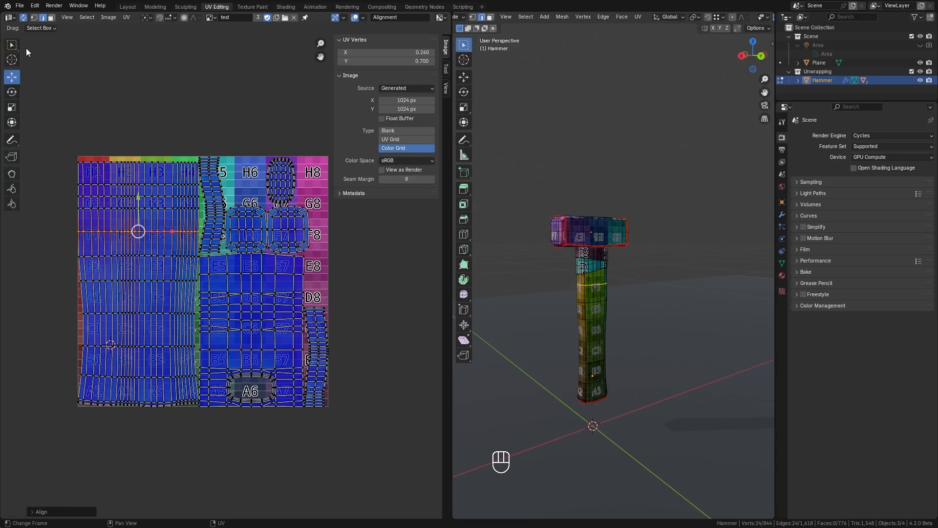
Try the Grab brush on the upper part of the handle's UV island and undo the stroke.
{"action": "left_click", "coordinate": [12, 173]}
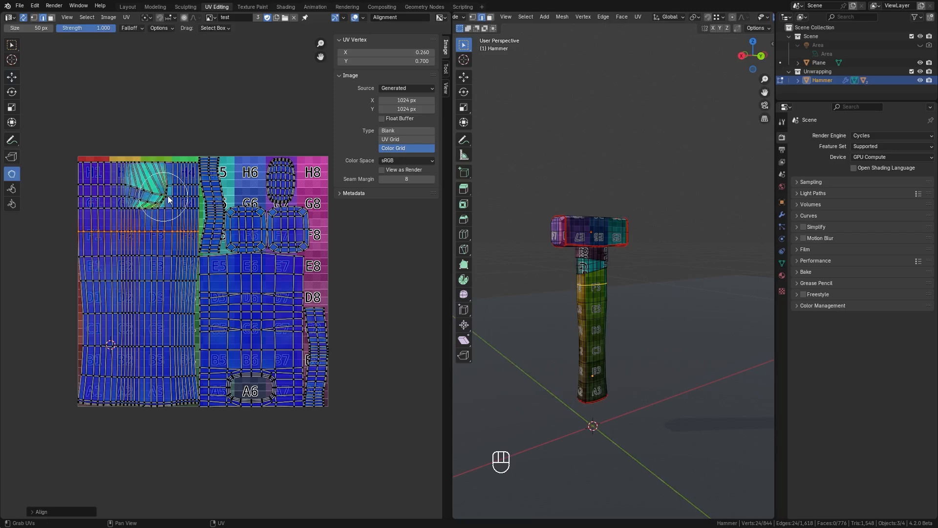
{"action": "mouse_move", "coordinate": [157, 198]}
{"action": "left_mouse_down"}
{"action": "mouse_move", "coordinate": [146, 188]}
{"action": "mouse_move", "coordinate": [166, 200]}
{"action": "mouse_move", "coordinate": [172, 231]}
{"action": "mouse_move", "coordinate": [224, 273]}
{"action": "mouse_move", "coordinate": [159, 282]}
{"action": "mouse_move", "coordinate": [150, 296]}
{"action": "left_mouse_up"}
{"action": "key", "text": "ctrl+z"}
Try the Relax and Pinch brushes on the handle's UV island and undo the last stroke.
{"action": "left_click", "coordinate": [12, 188]}
{"action": "left_click", "coordinate": [12, 203]}
{"action": "scroll", "coordinate": [98, 210], "scroll_direction": "down", "scroll_amount": 2}
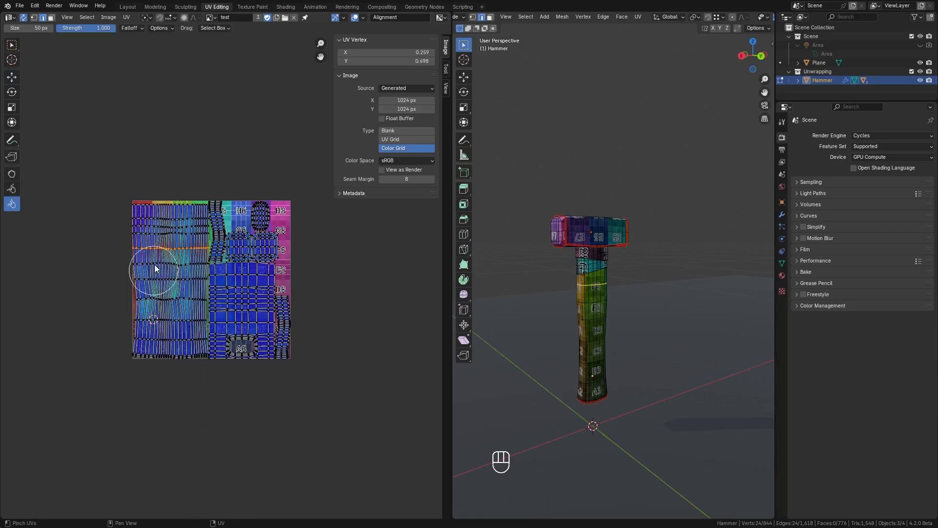
{"action": "key", "text": "ctrl+z"}
{"action": "scroll", "coordinate": [179, 266], "scroll_direction": "up", "scroll_amount": 3}
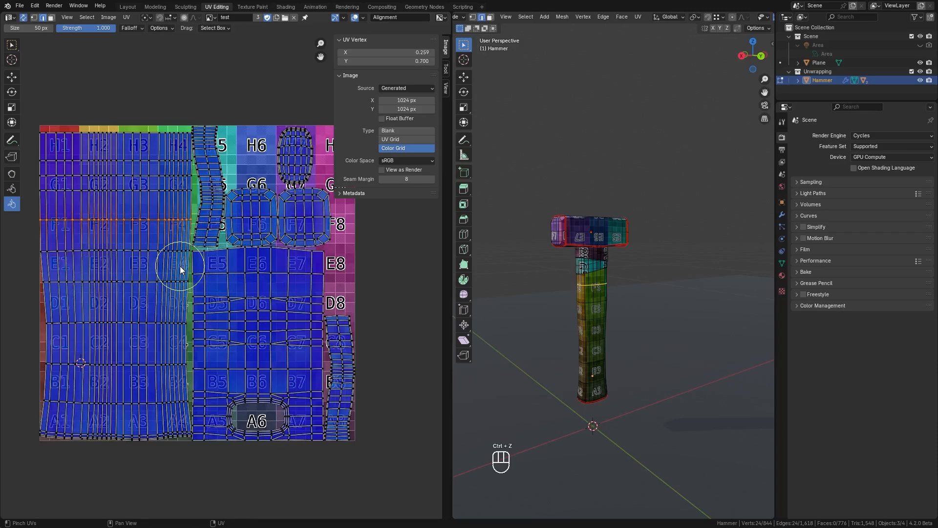